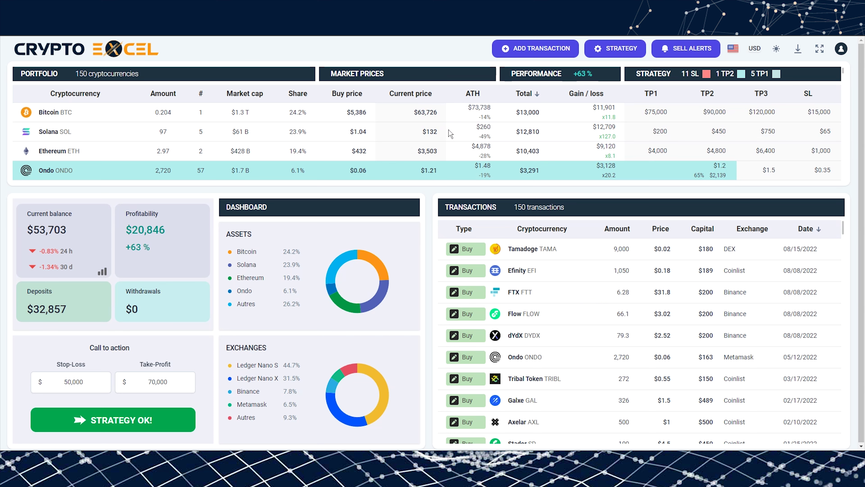
Step: Confirm Solana's per-coin exit positions, then confirm the automatic sell alert multipliers
click(615, 48)
click(420, 138)
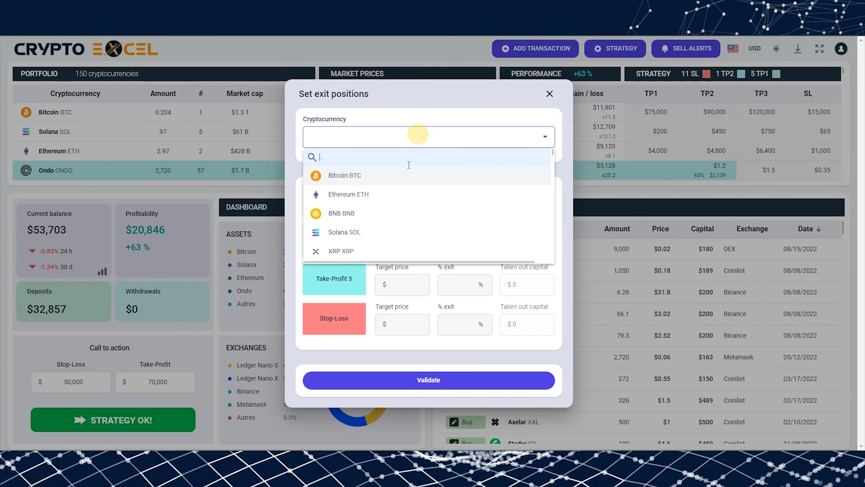
click(386, 230)
click(461, 386)
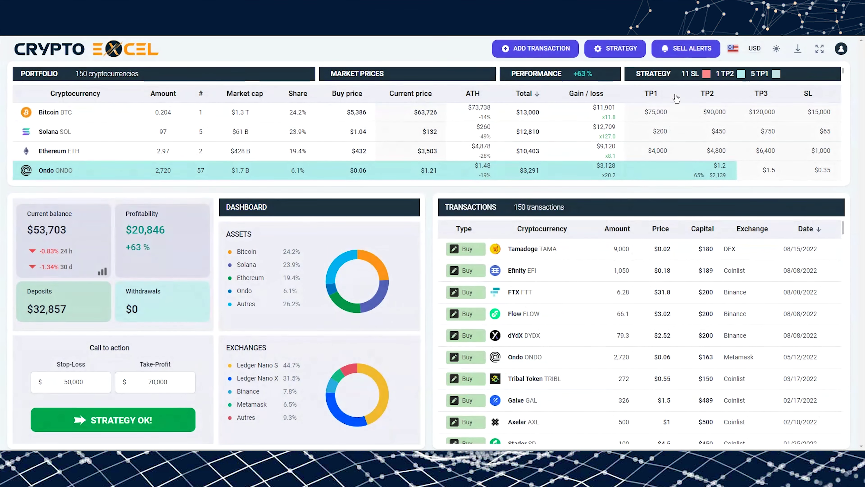
click(678, 52)
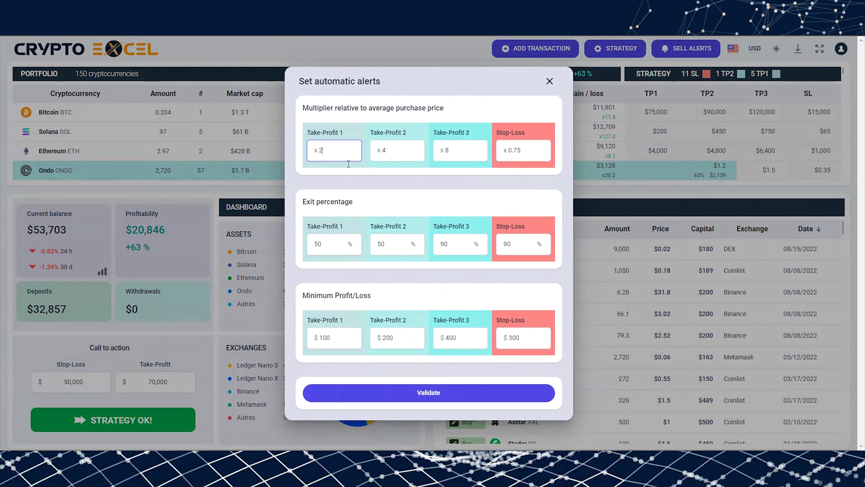
click(464, 397)
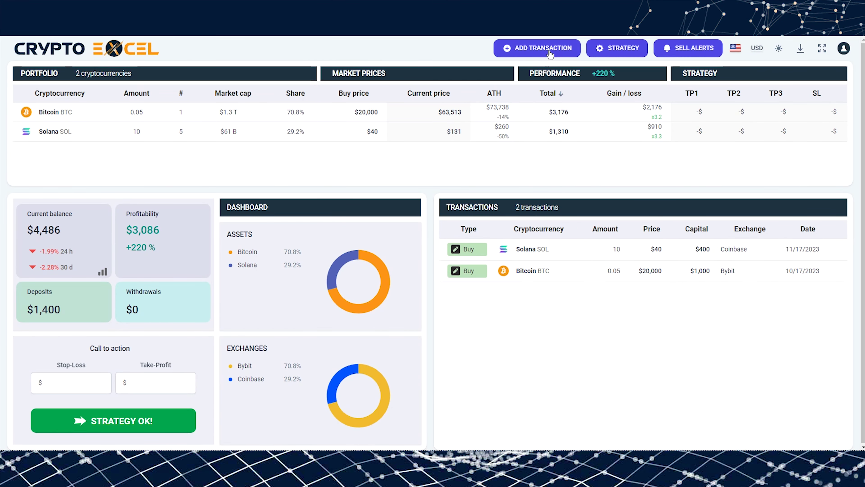
Step: Record a buy of 0.1 ETH at $1,900 on Binance dated 11/21/2023 and open it for editing
click(551, 49)
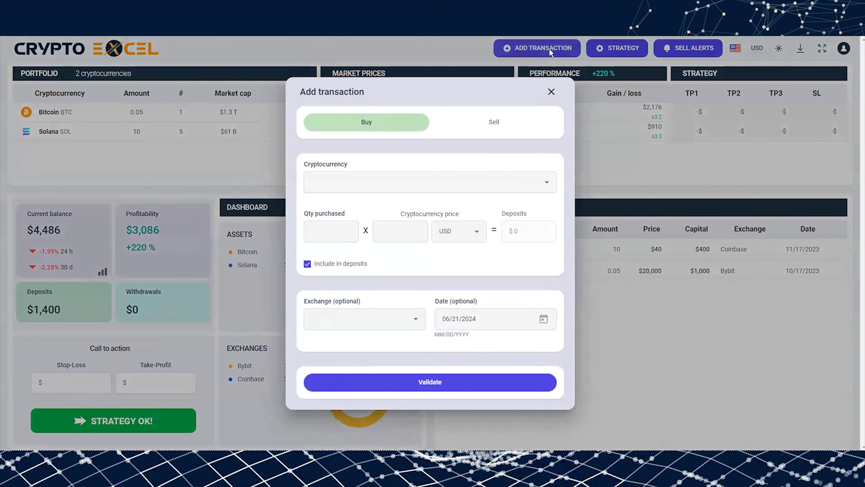
click(451, 122)
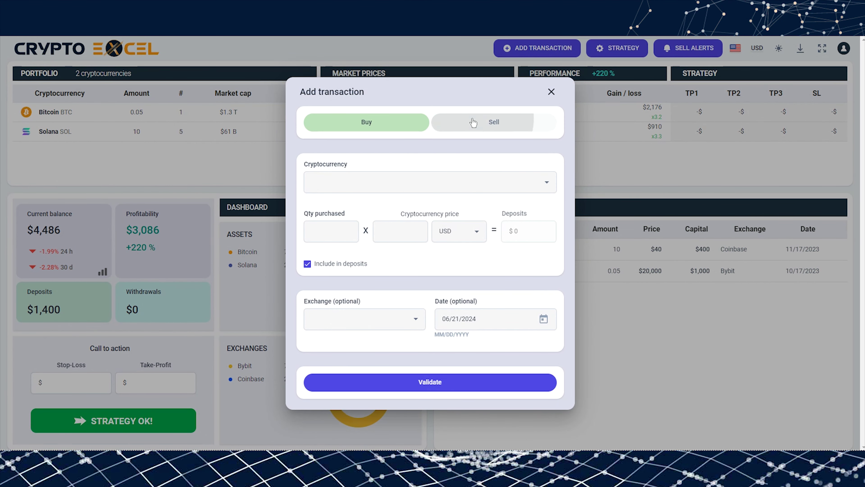
click(396, 130)
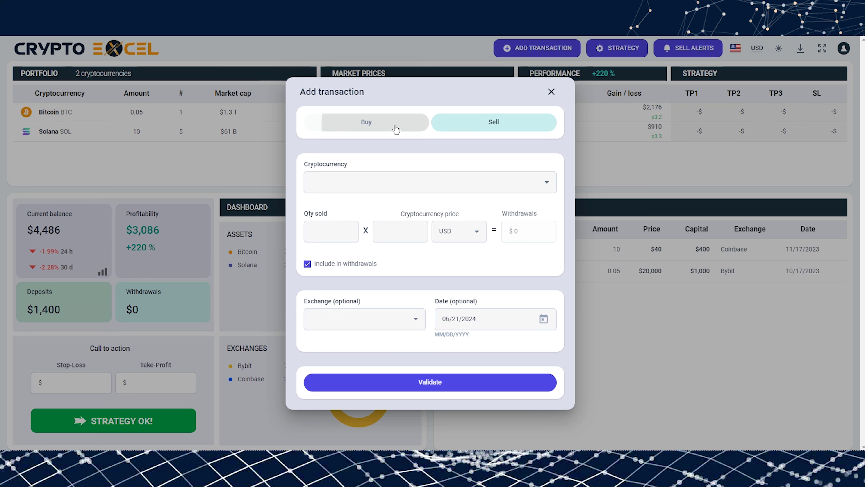
click(387, 181)
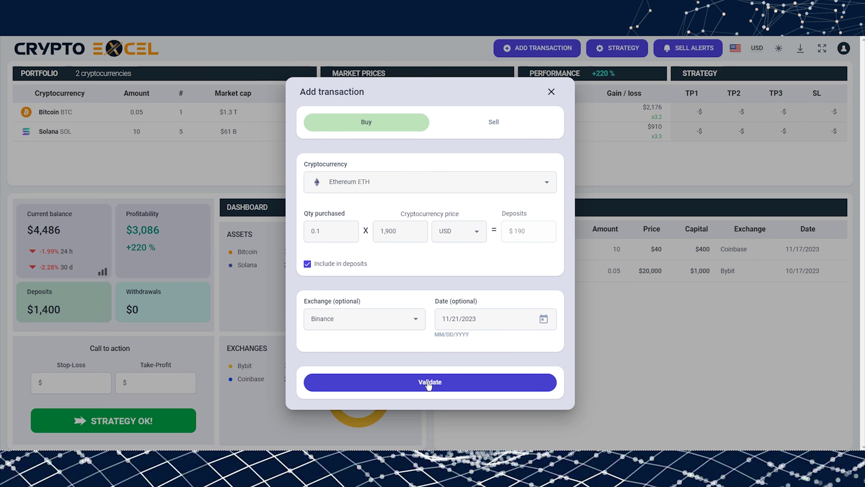
click(427, 381)
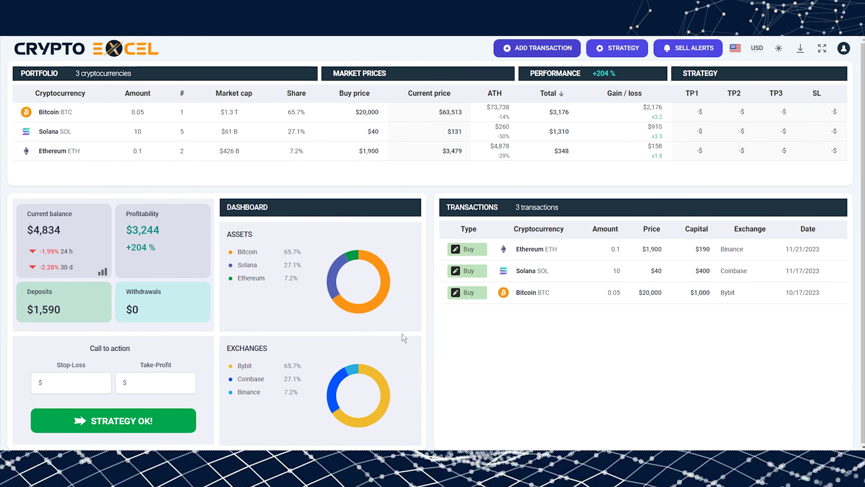
click(463, 252)
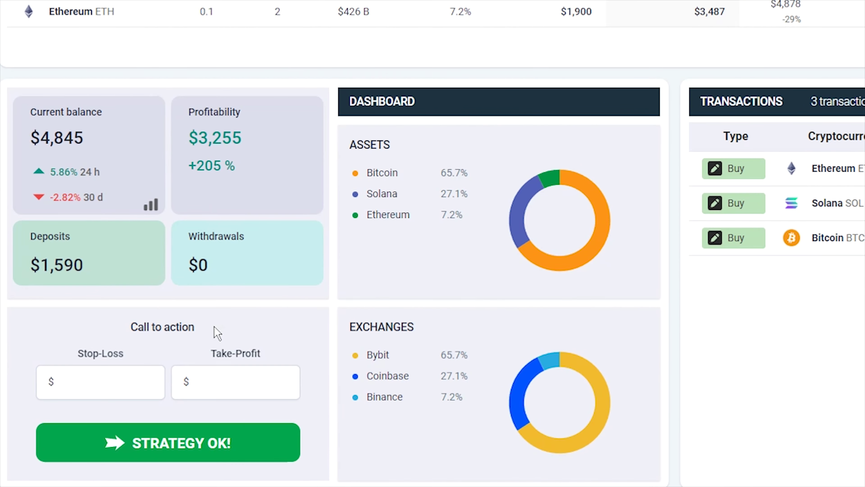
Step: Enter a $4,000 stop-loss and a $6,000 take-profit in the call to action
triple_click(170, 339)
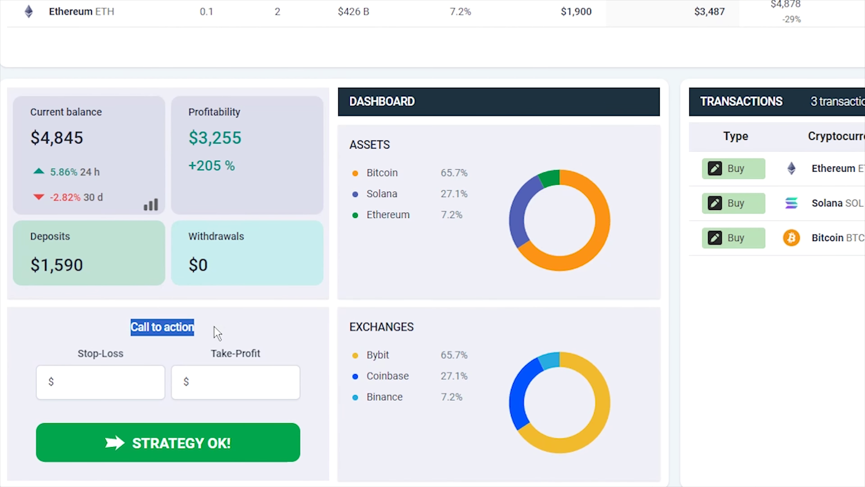
click(233, 330)
click(128, 377)
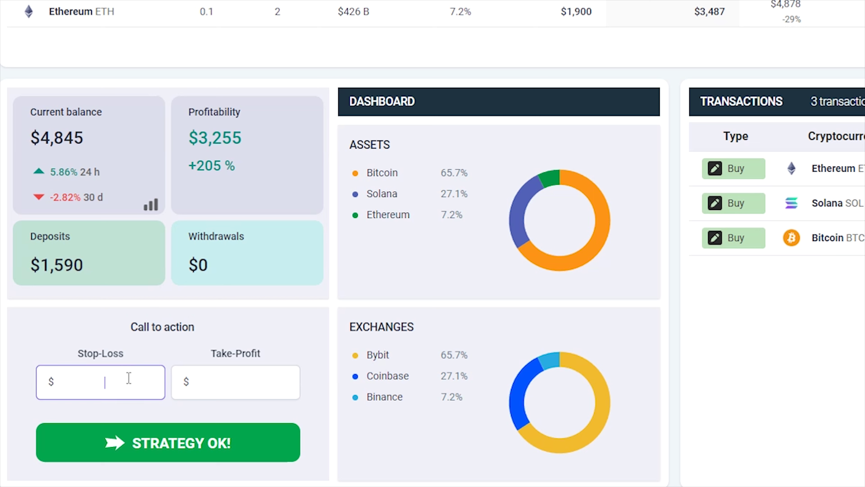
text(4000)
click(210, 387)
text(6,000)
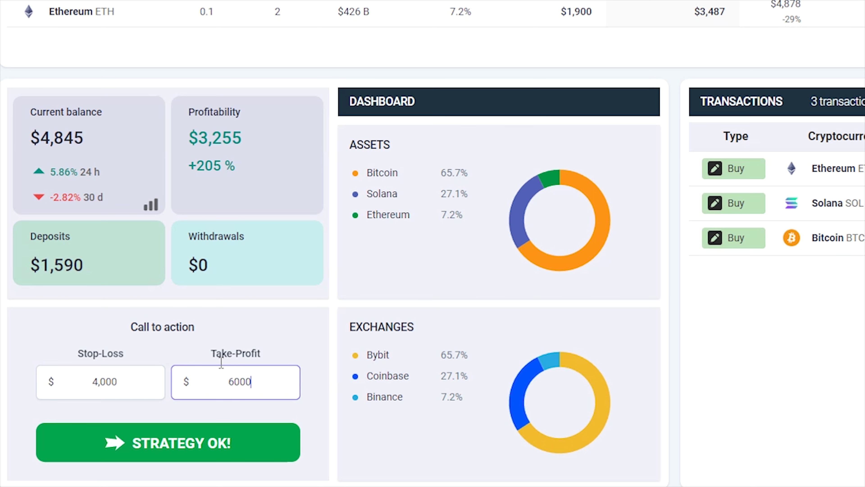
click(239, 339)
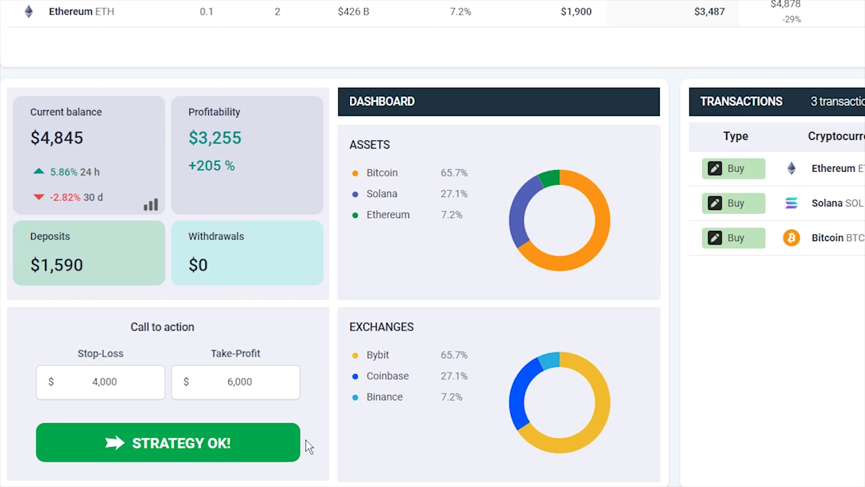
Step: Replace the take-profit threshold with $4,500
triple_click(308, 447)
click(295, 442)
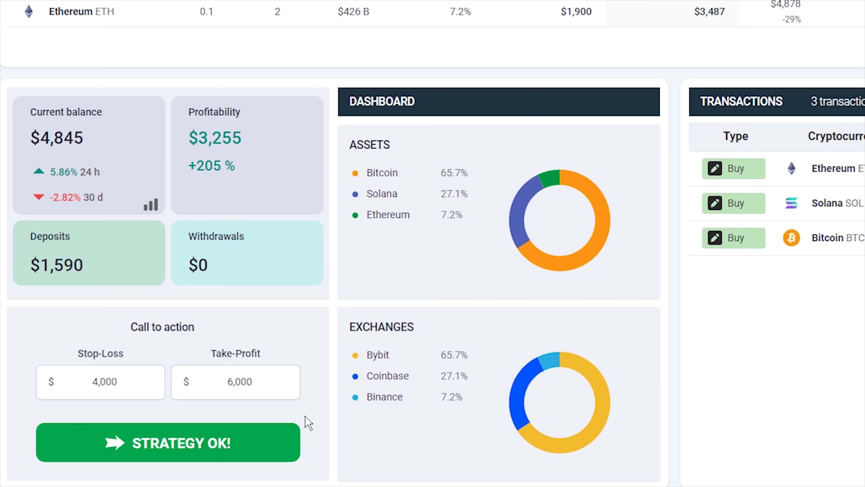
double_click(240, 382)
key(BackSpace)
text(4500)
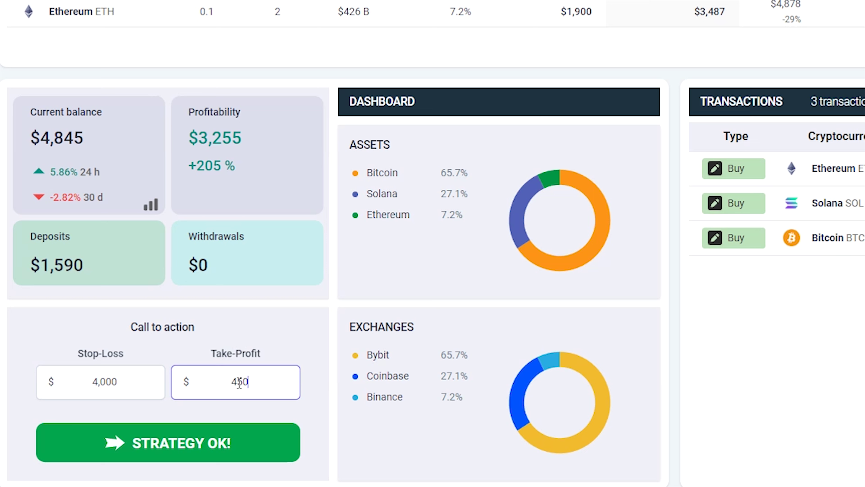
click(308, 407)
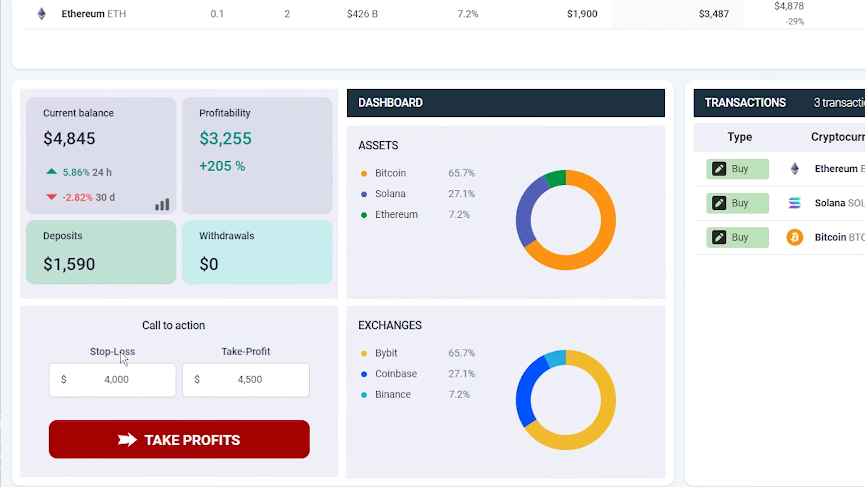
Step: Recheck the stop-loss and take-profit threshold fields in the call to action
click(122, 355)
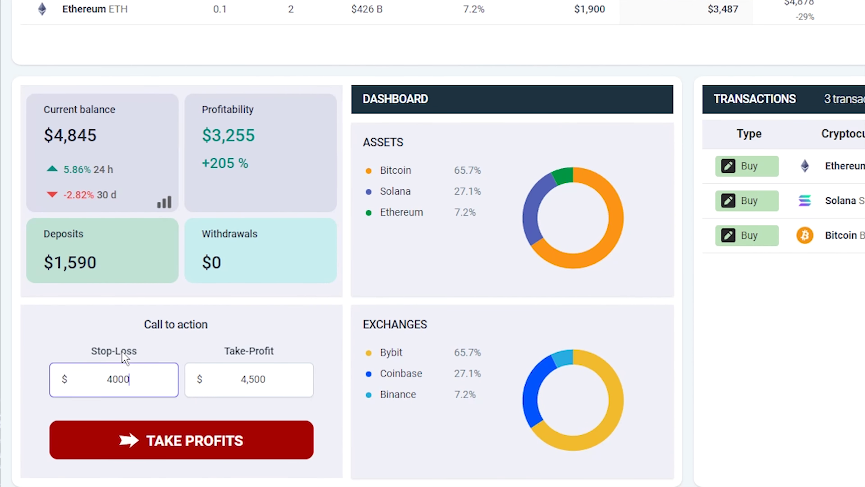
click(251, 355)
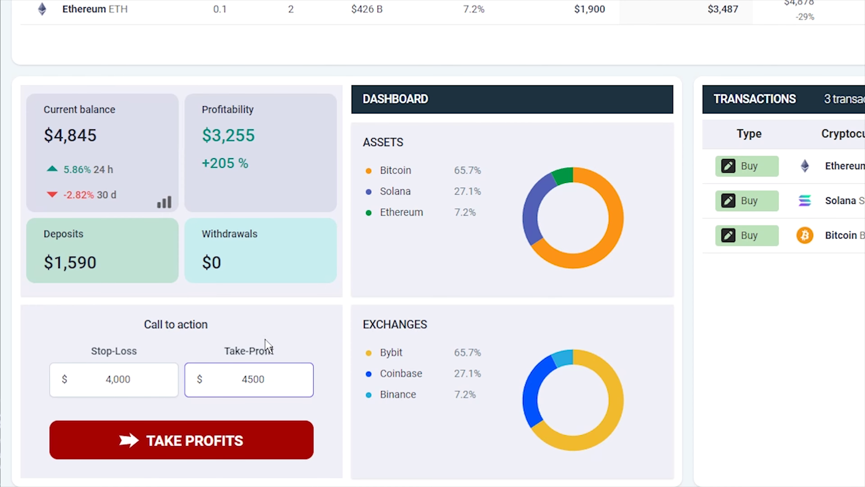
click(276, 328)
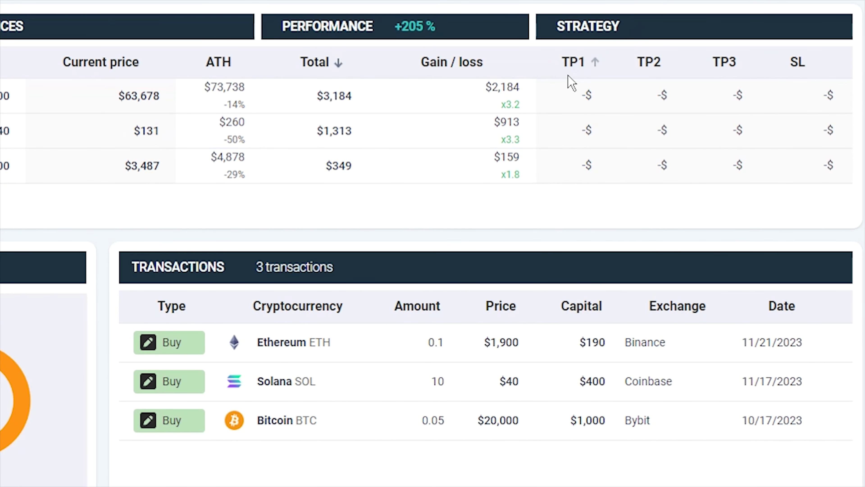
Step: Sort the portfolio table by TP1, then TP2, then SL
click(569, 73)
click(632, 78)
click(793, 75)
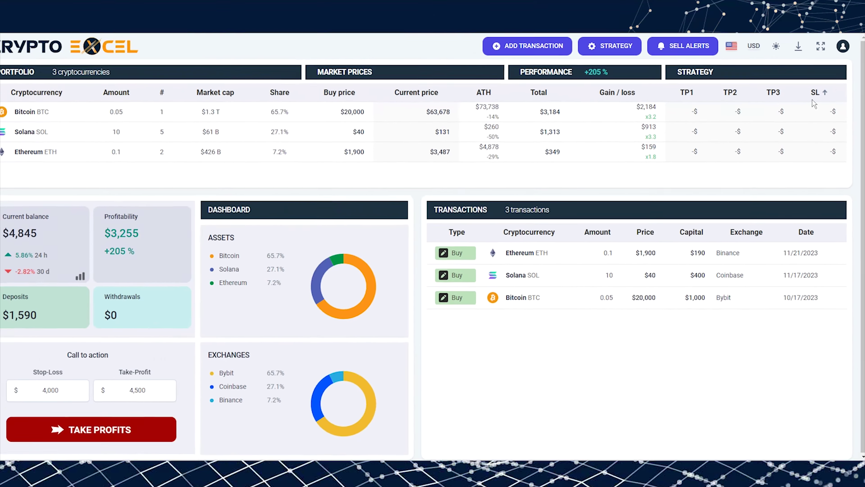
Step: Load Solana in the strategy settings and validate its $120/$240/$500 take-profits and $30 stop-loss
click(629, 54)
click(403, 145)
click(386, 208)
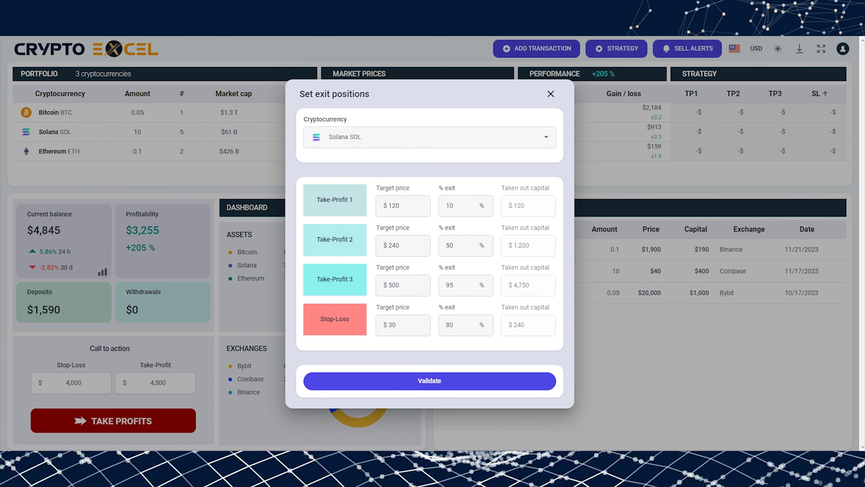
click(461, 381)
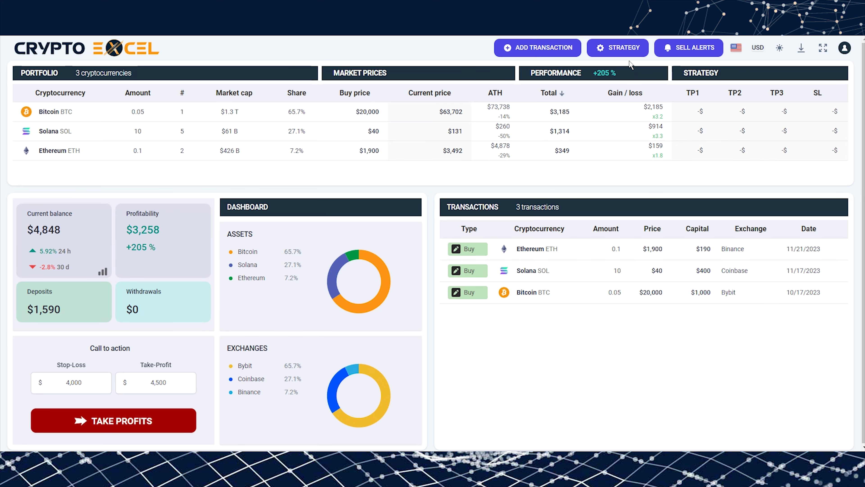
Step: Validate the automatic sell alert settings so every coin's TP and SL columns fill in
click(683, 50)
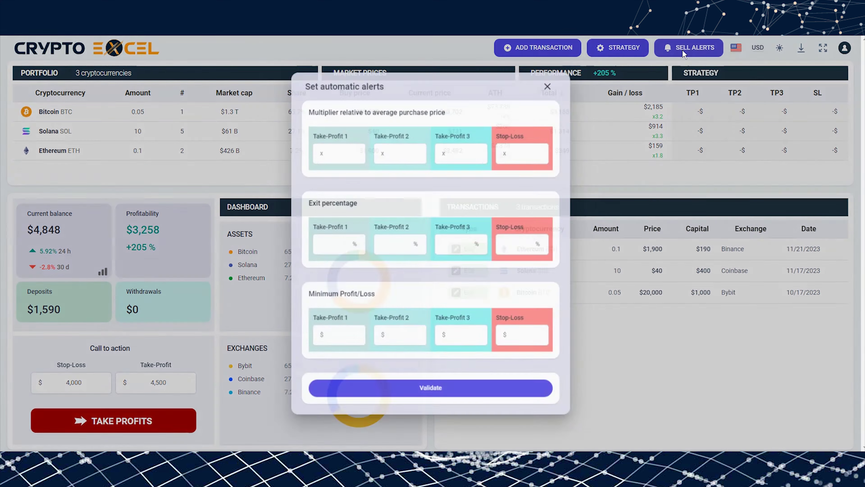
click(459, 394)
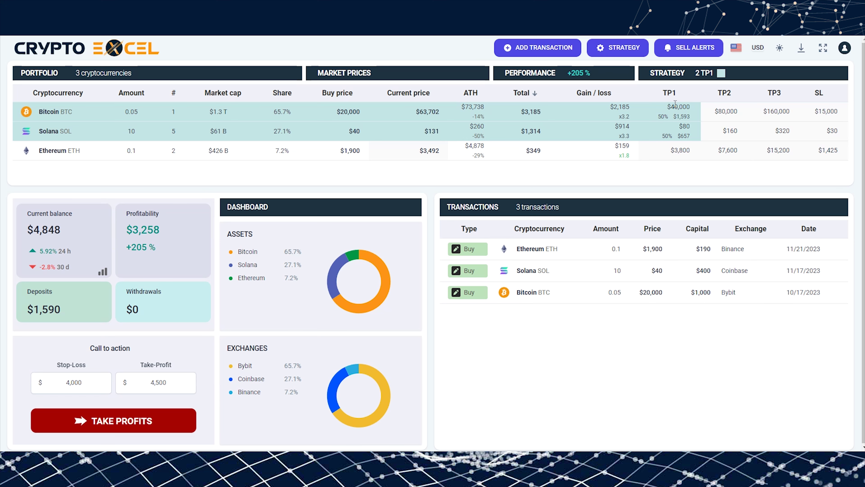
Step: Select Solana in the per-coin strategy settings and confirm its exit positions
click(625, 50)
click(443, 137)
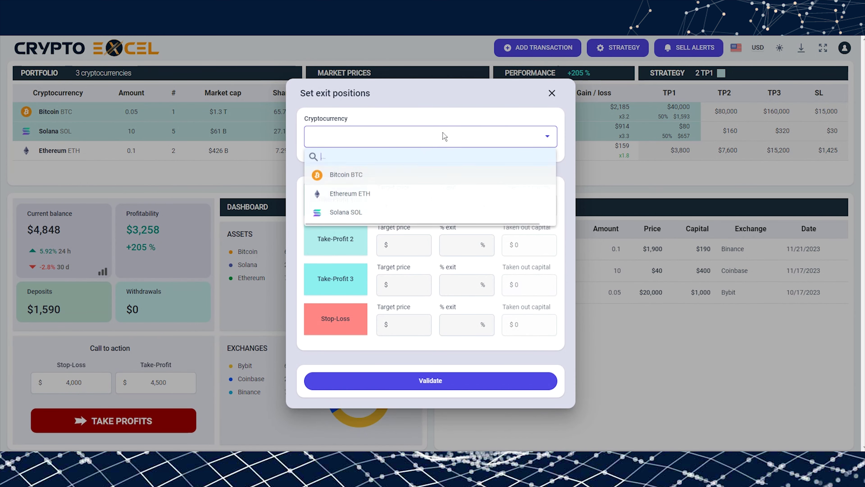
click(384, 214)
click(469, 379)
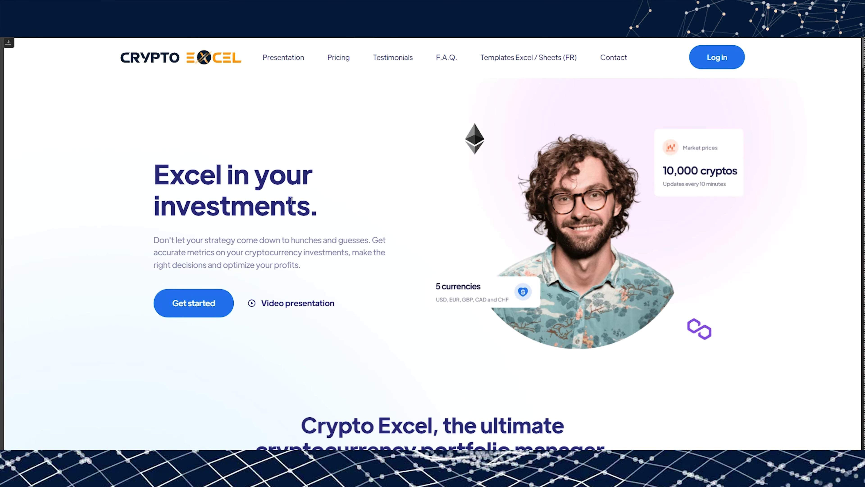
Step: On the website, view the product overview, toggle yearly and monthly pricing, then go to sign-in
click(212, 308)
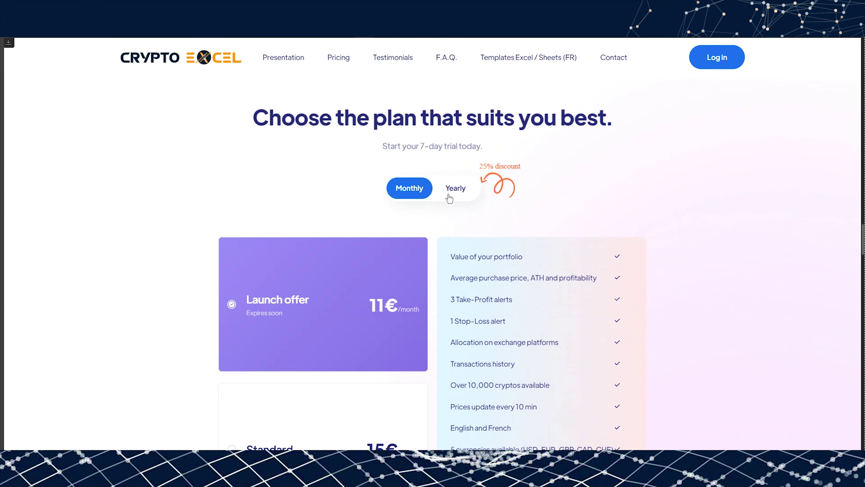
click(455, 193)
click(411, 192)
scroll(586, 239, down, 3)
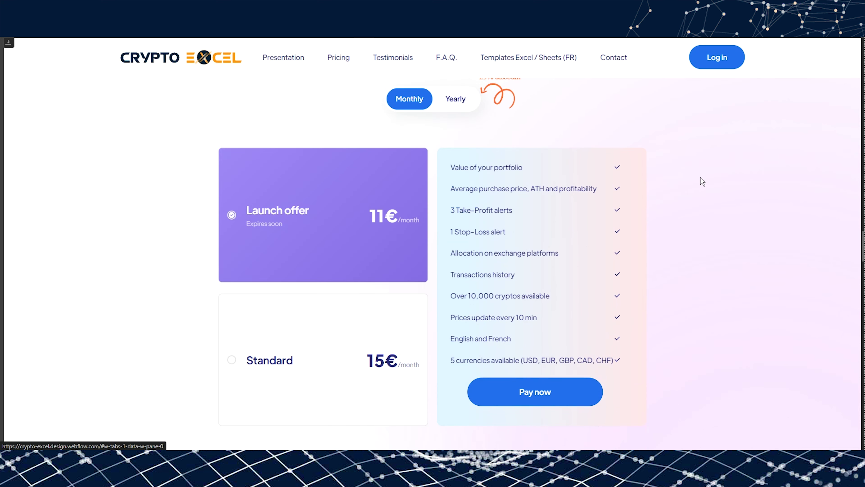
click(711, 61)
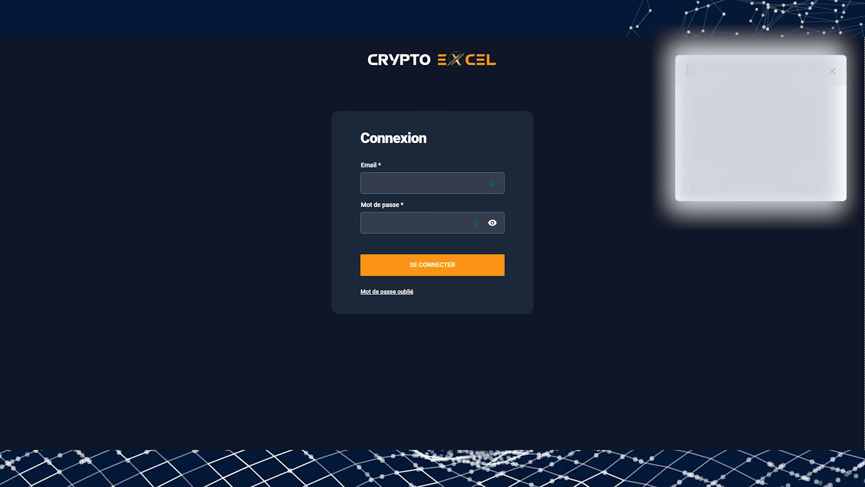